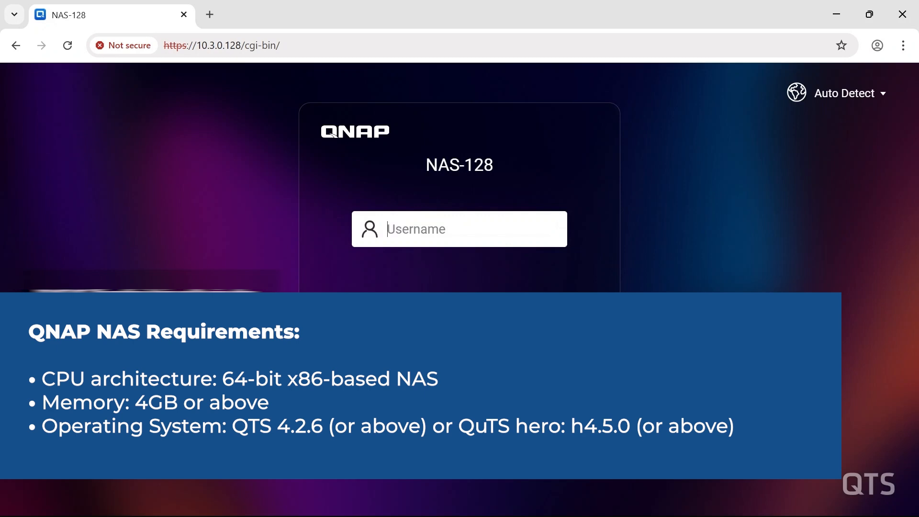
Step: Sign in to the NAS with the admin account
text(admin)
key(Return)
text(•••••)
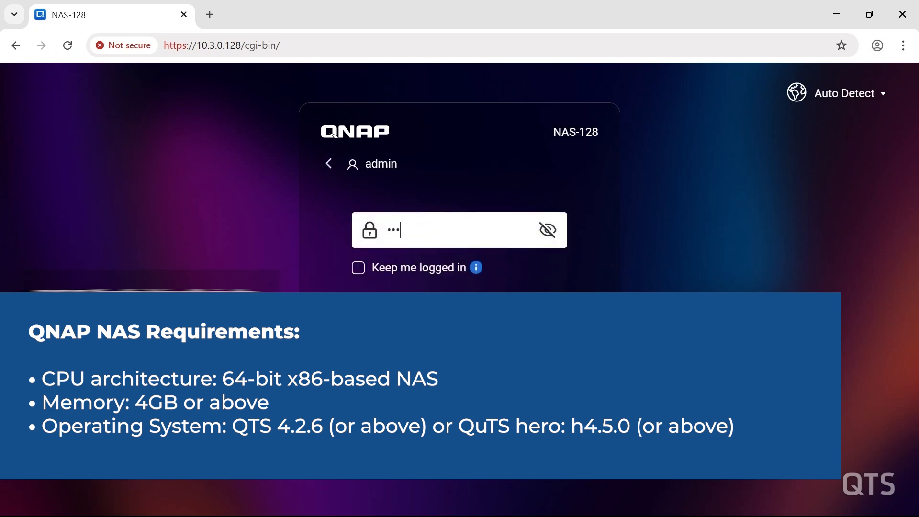
text(•••••)
key(Return)
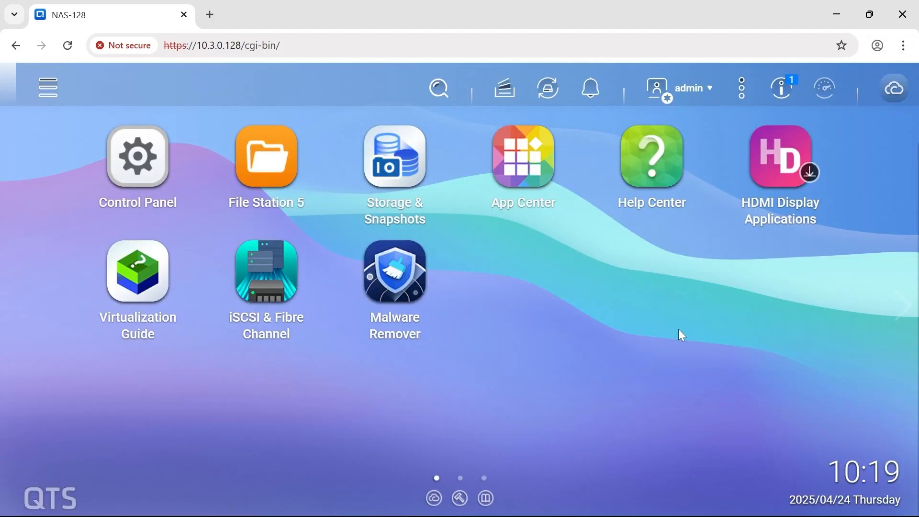
Step: Install Container Station from App Center's Utilities category, confirming the install location
click(535, 150)
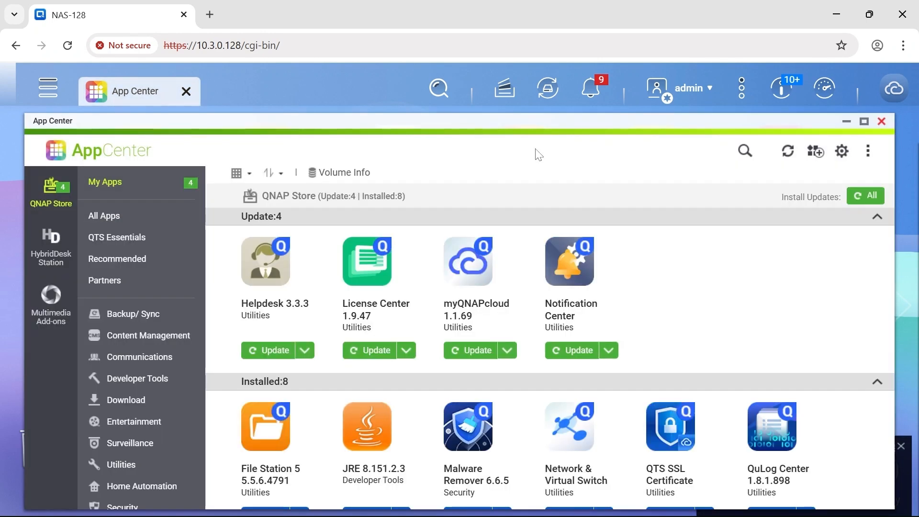
click(158, 463)
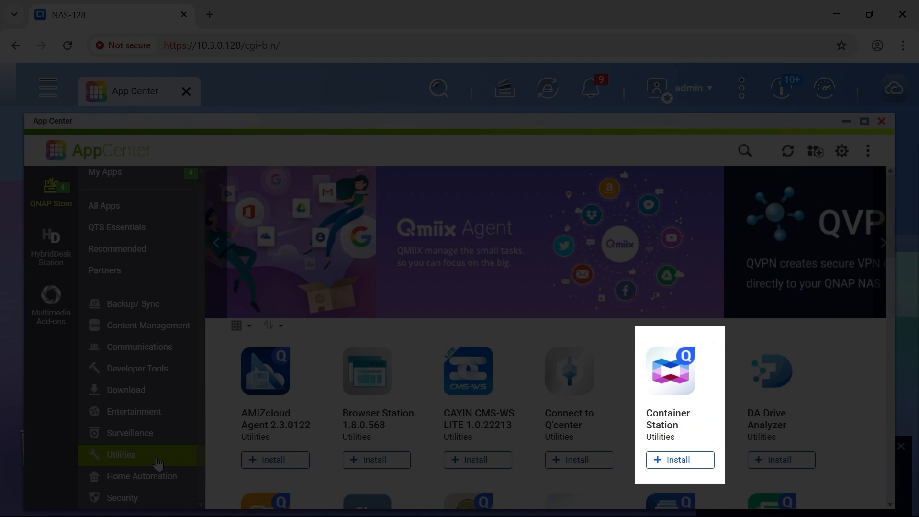
click(676, 459)
click(595, 471)
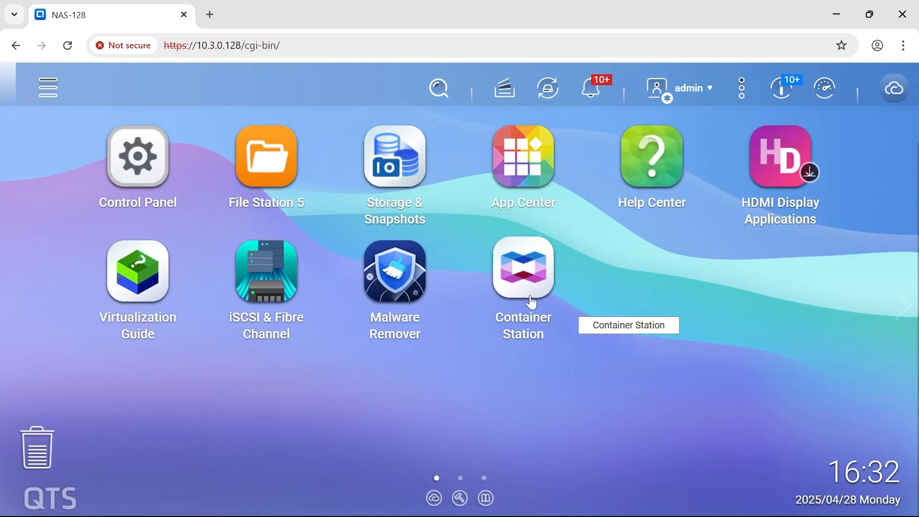
Step: Set up Container Station to store data in /CBS-Docker and accept the Data Collection Agreement
click(531, 302)
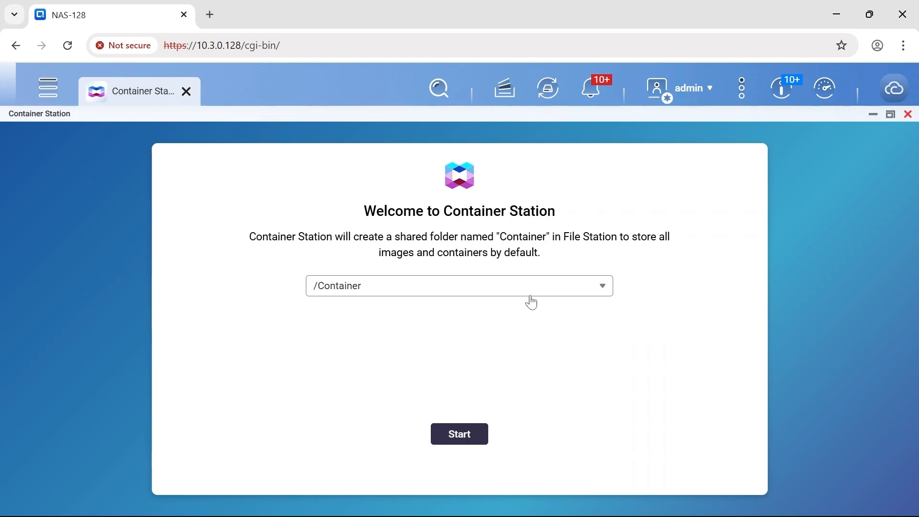
click(536, 293)
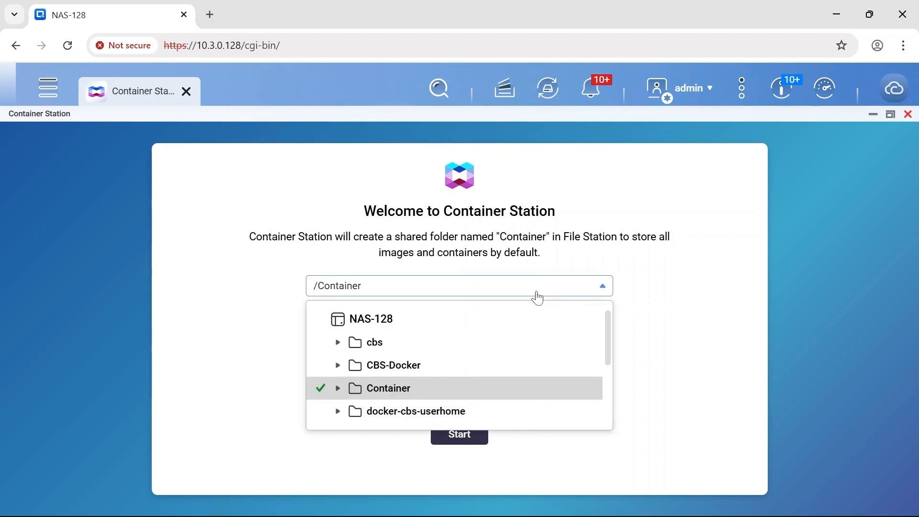
click(420, 368)
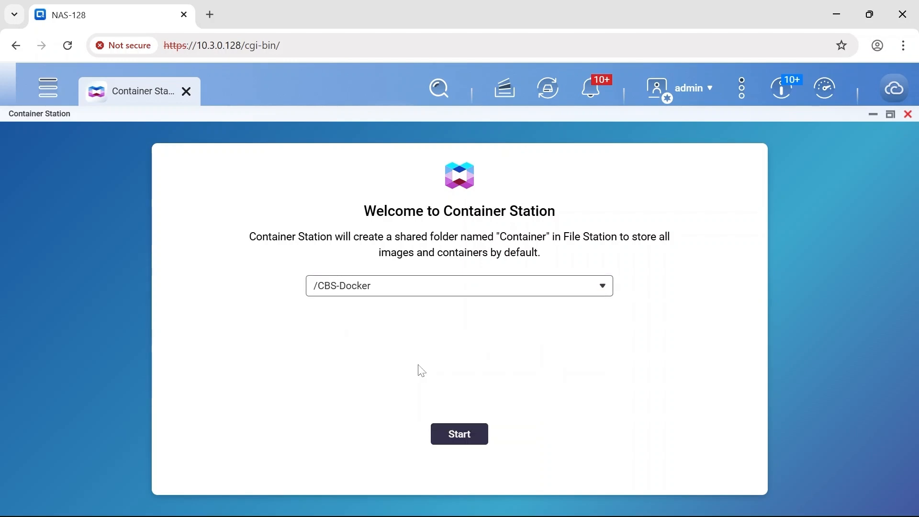
click(478, 437)
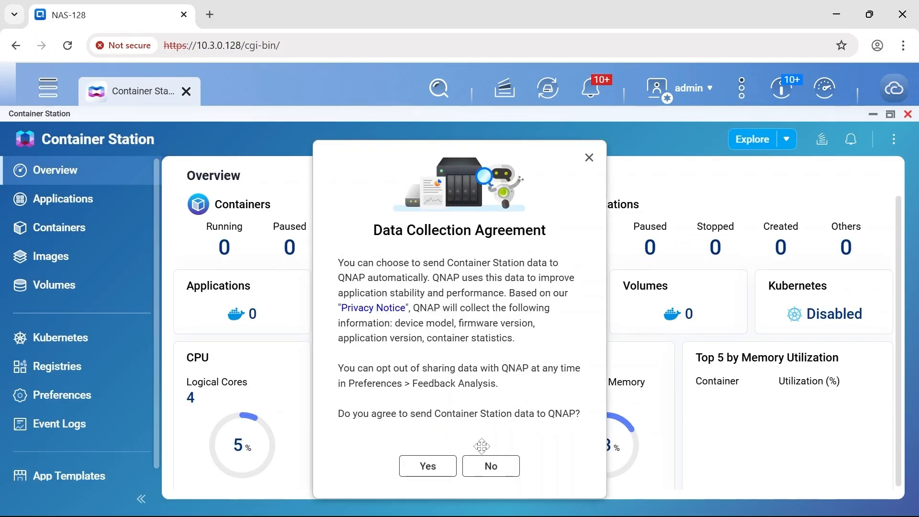
click(432, 467)
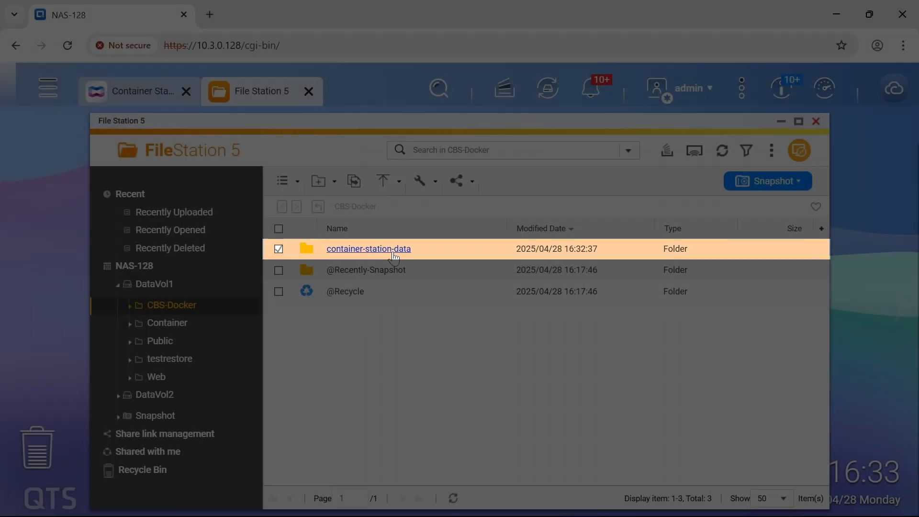
Step: Open the container-station-data folder inside CBS-Docker in File Station
click(394, 253)
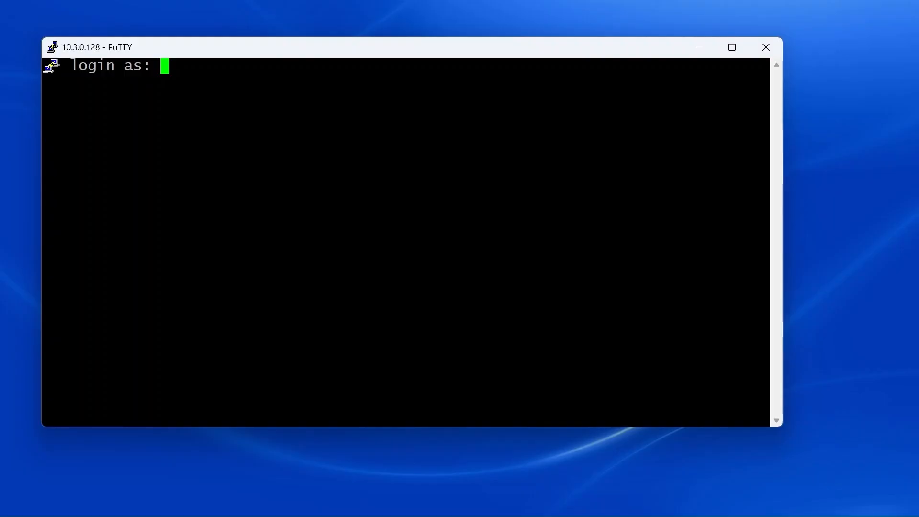
Step: Log in to the NAS over SSH as admin and quit the console menu to the shell
text(admin)
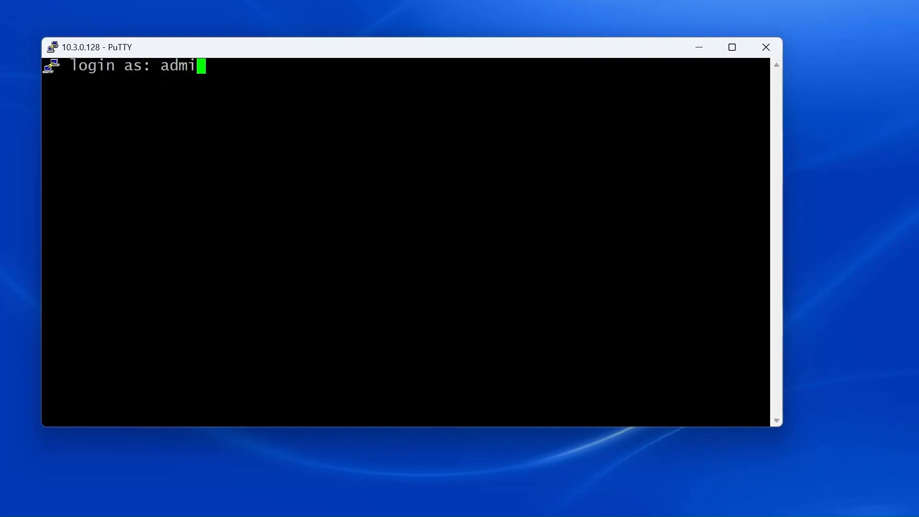
key(Return)
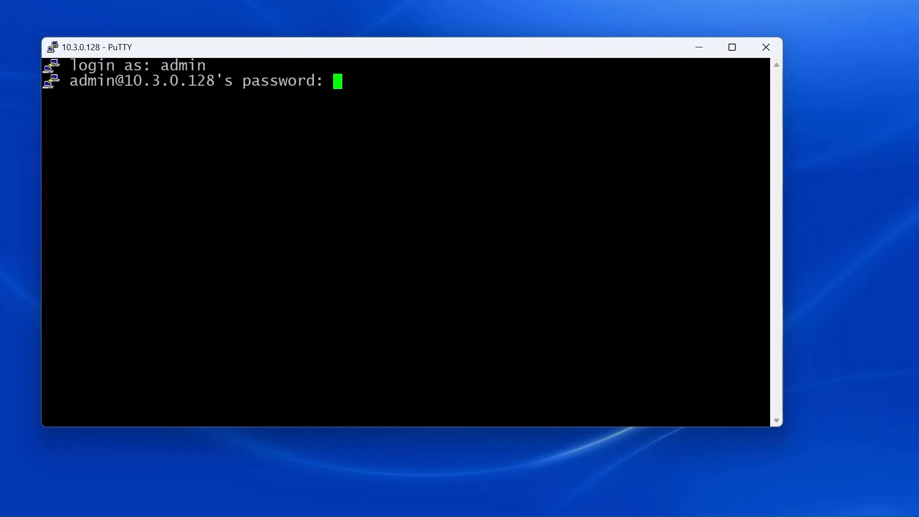
key(Return)
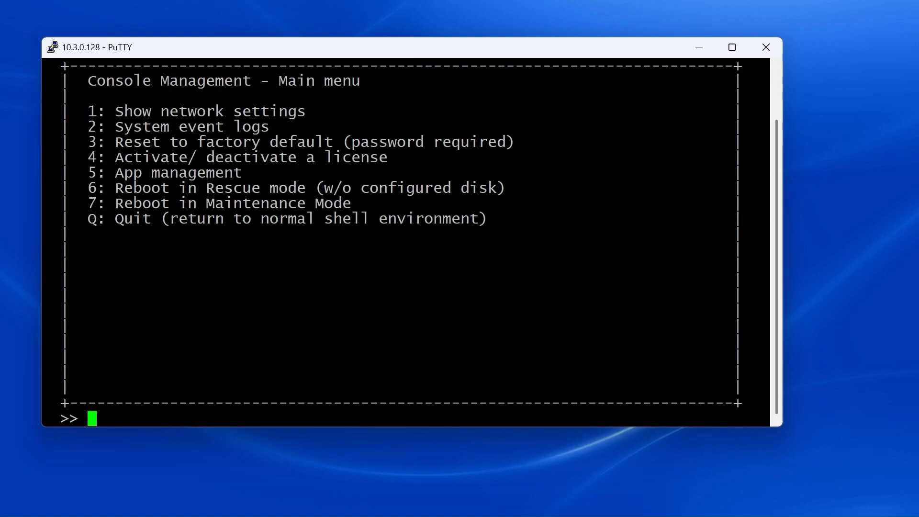
text(Q)
key(Return)
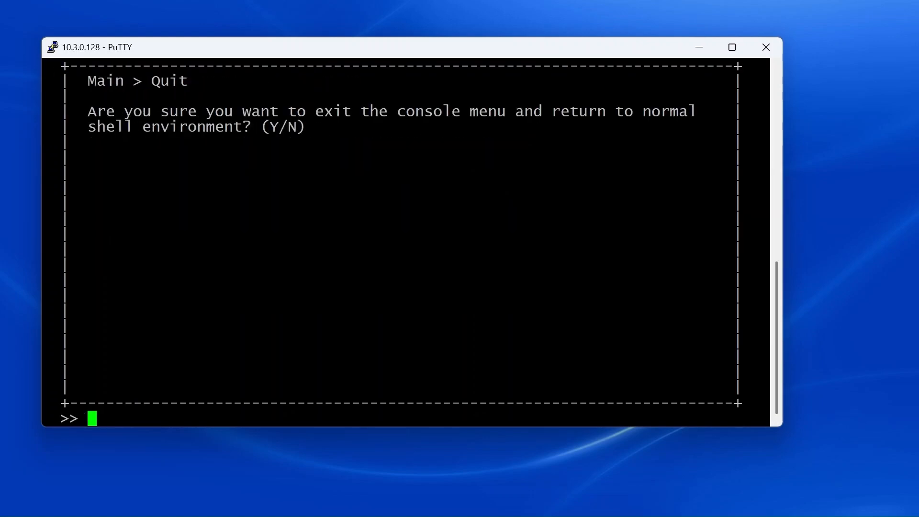
Step: Create /share/CBS-Docker/cbs and confirm the cbs folder appears in File Station
text(mkd)
text(ir /share/CBS-Docker)
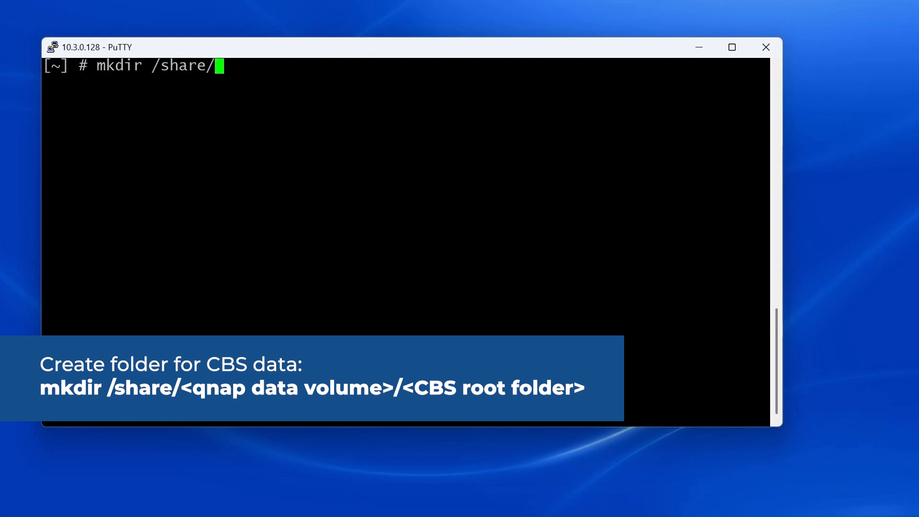
text(/cbs)
key(Return)
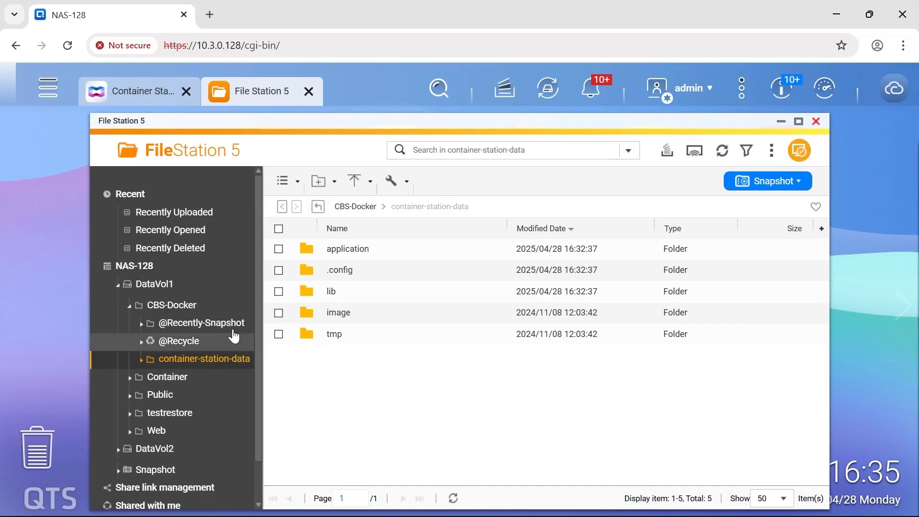
click(183, 307)
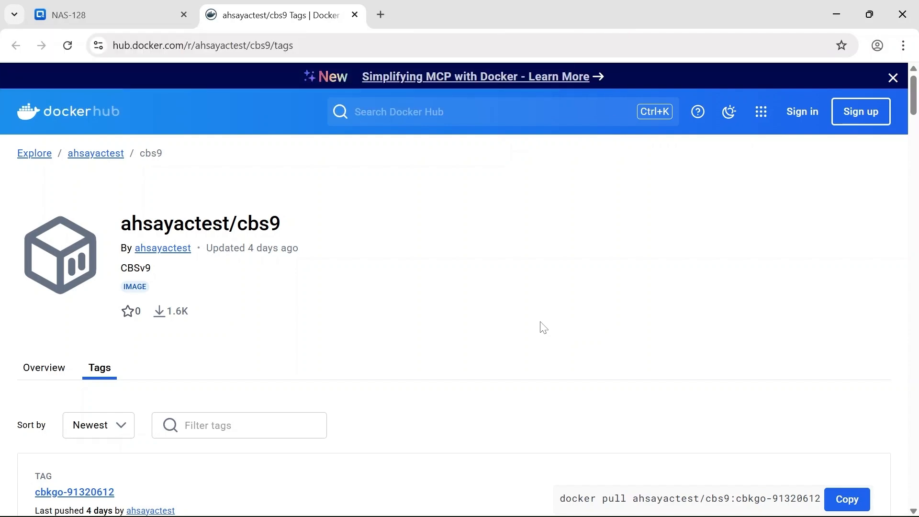
Step: Copy the docker pull command for the ahsayactest/cbs9 91500 tag
scroll(543, 328, down, 1)
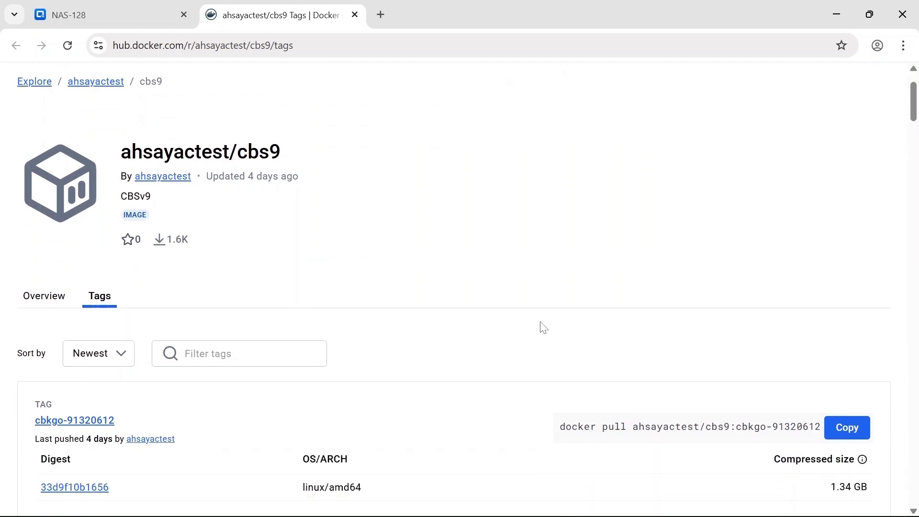
scroll(543, 327, down, 1)
scroll(543, 327, down, 1)
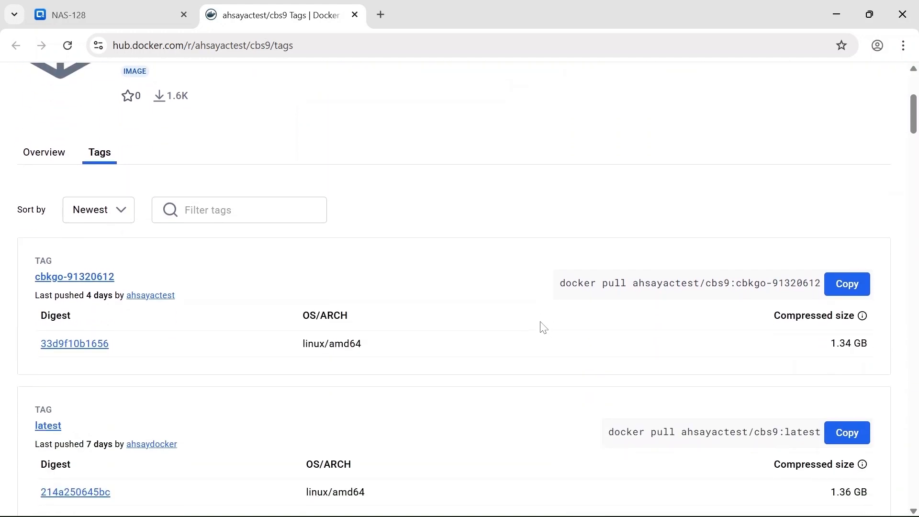
scroll(543, 328, down, 1)
scroll(543, 328, down, 1)
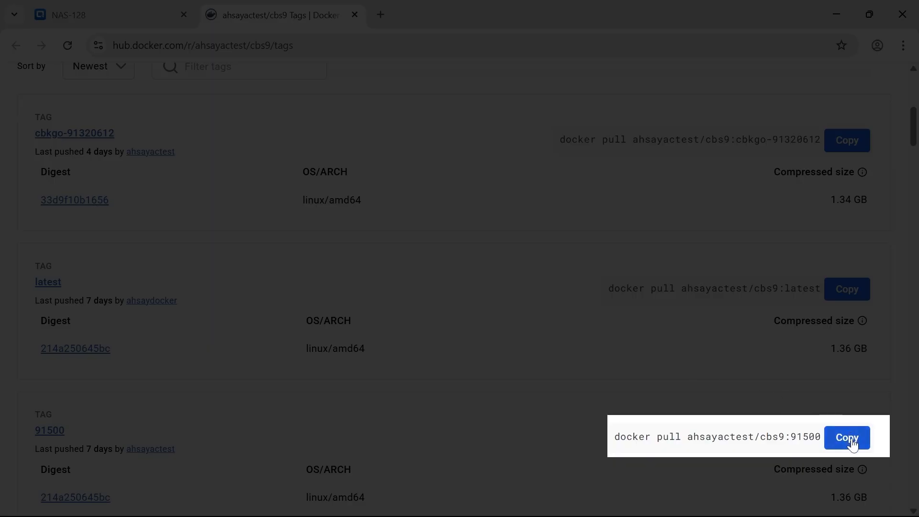
click(847, 438)
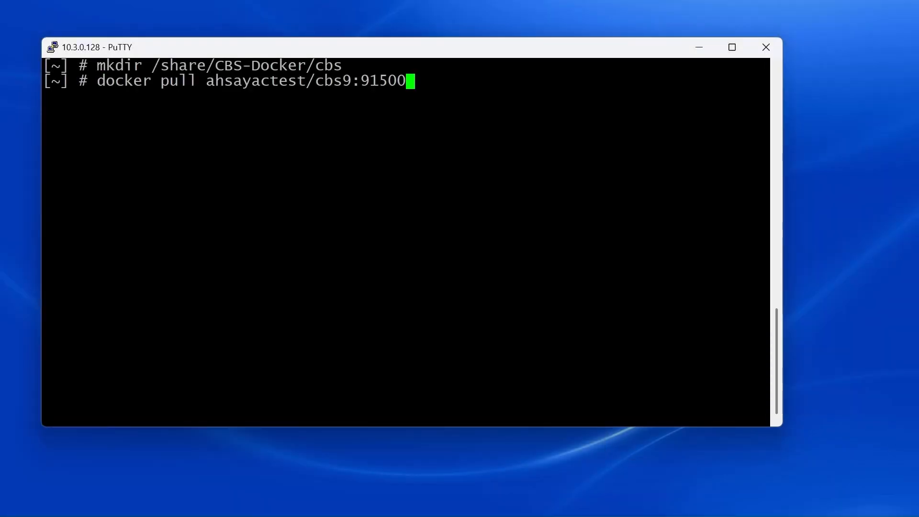
Step: Pull ahsayactest/cbs9:91500 and check the 1.9 GB image in Container Station's Images list
key(Return)
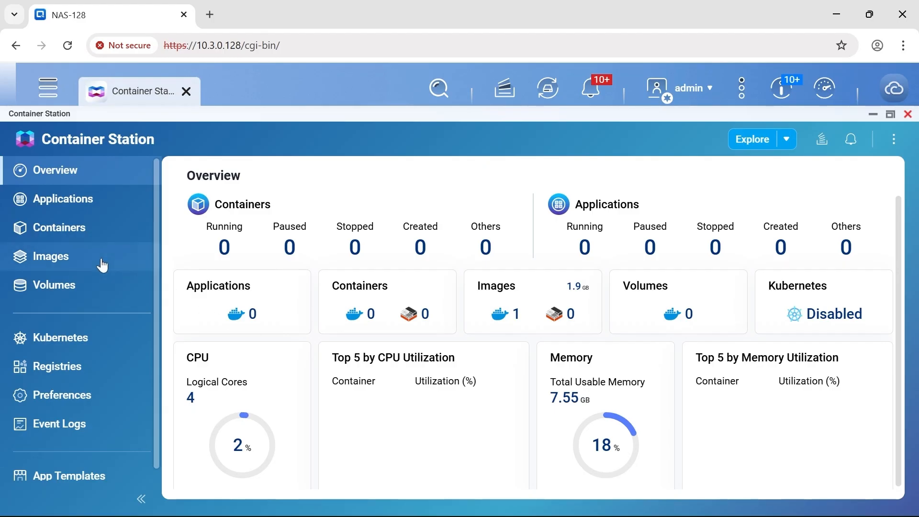
click(103, 265)
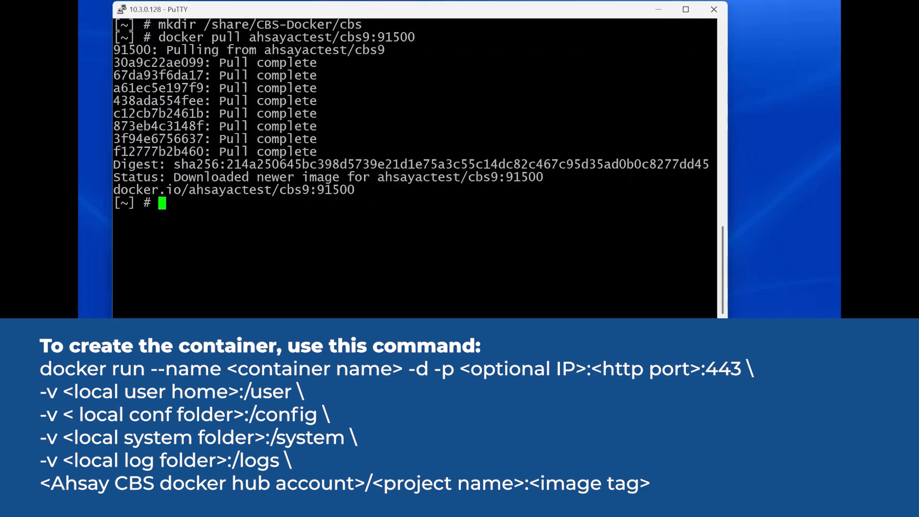
Step: Paste and run the docker run command creating cbs91500 with port 8443 mapped to 443
key(shift+Insert)
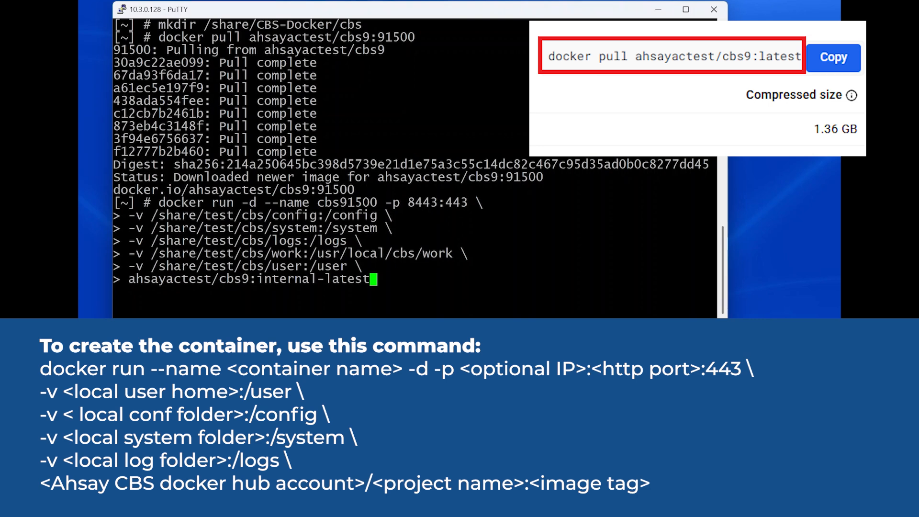
key(Return)
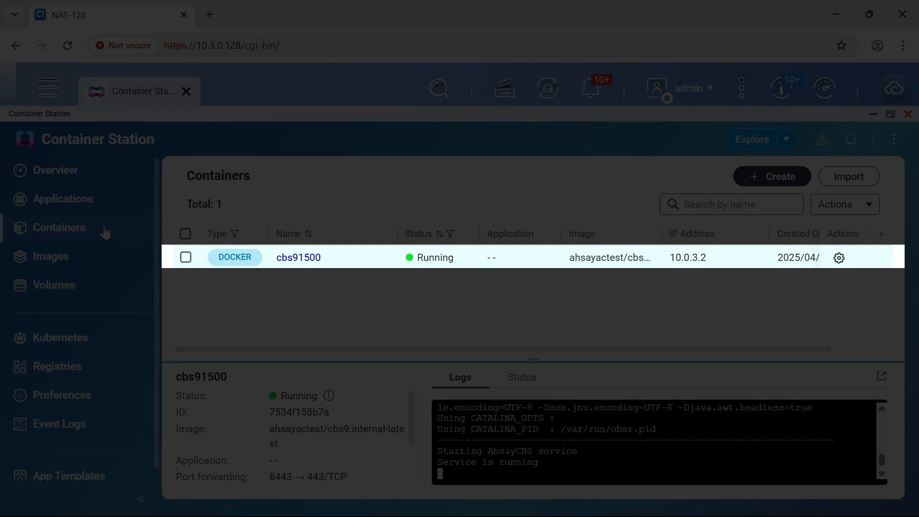
Step: List all containers with docker ps -a, confirming cbs91500 forwards 0.0.0.0:8443 to 443
text(docker)
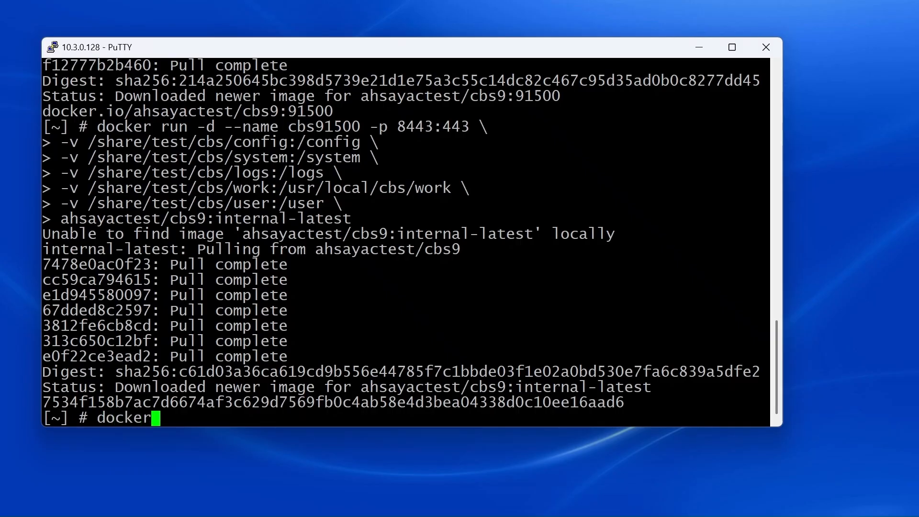
text( ps -a)
key(Return)
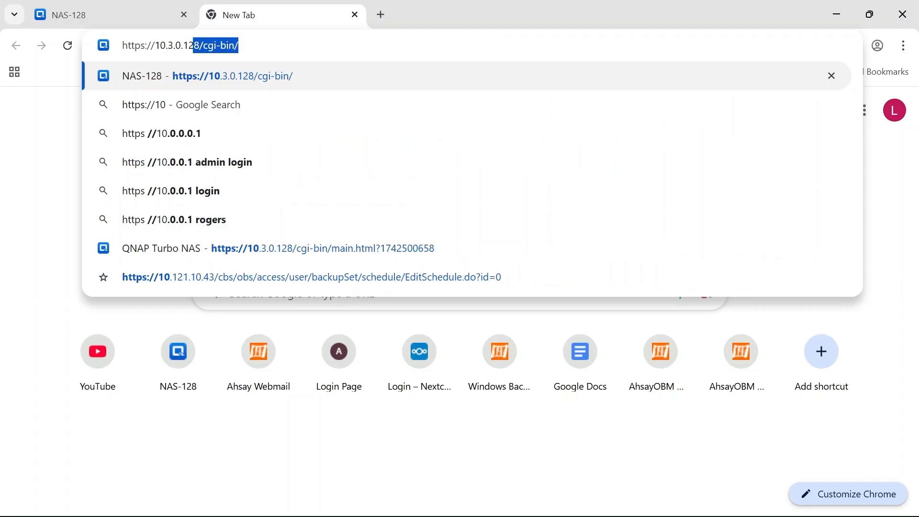
text(.3.0.128)
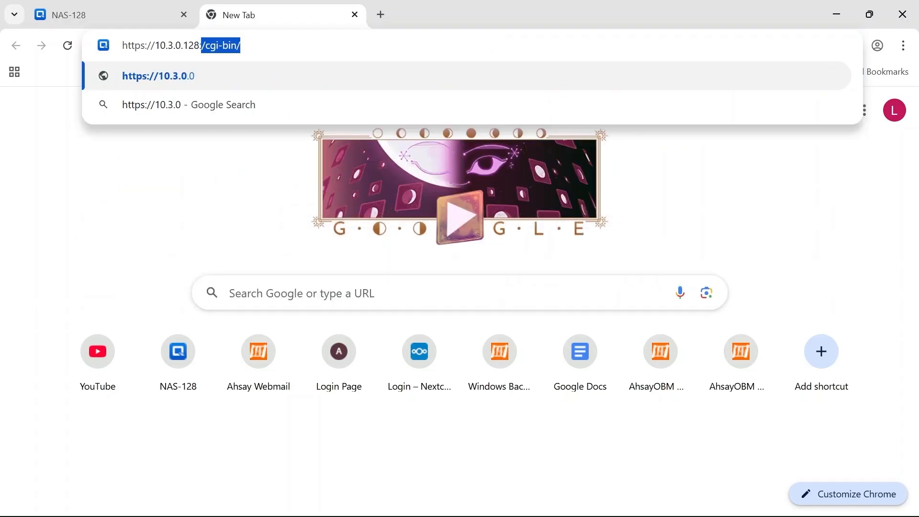
text(:8443/cbs/Logon.do)
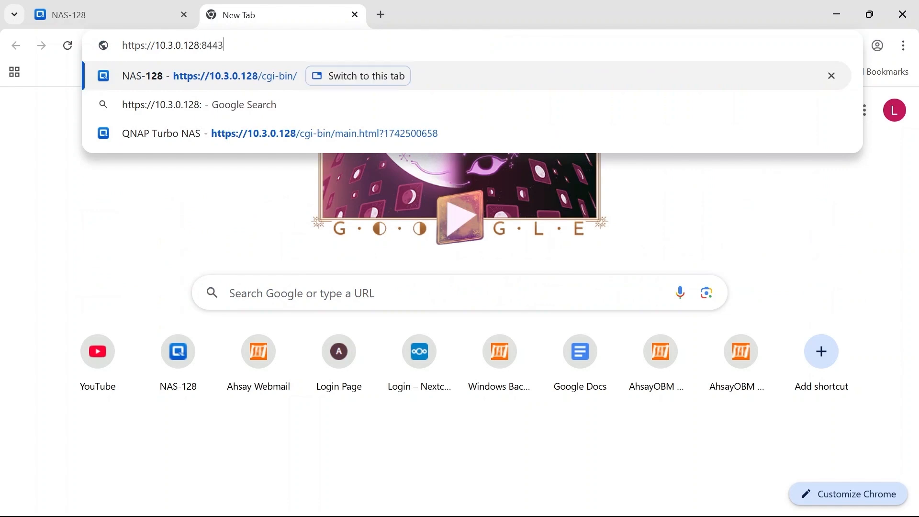
Step: Log in to the AhsayCBS console at 10.3.0.128:8443 as system, then run docker stop cbs91500
key(Return)
text(system)
key(Tab)
text(•••)
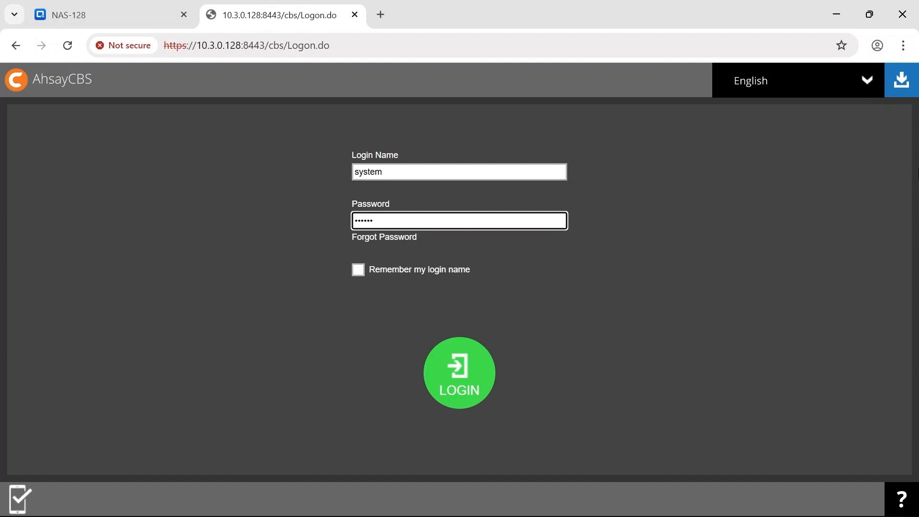
key(Return)
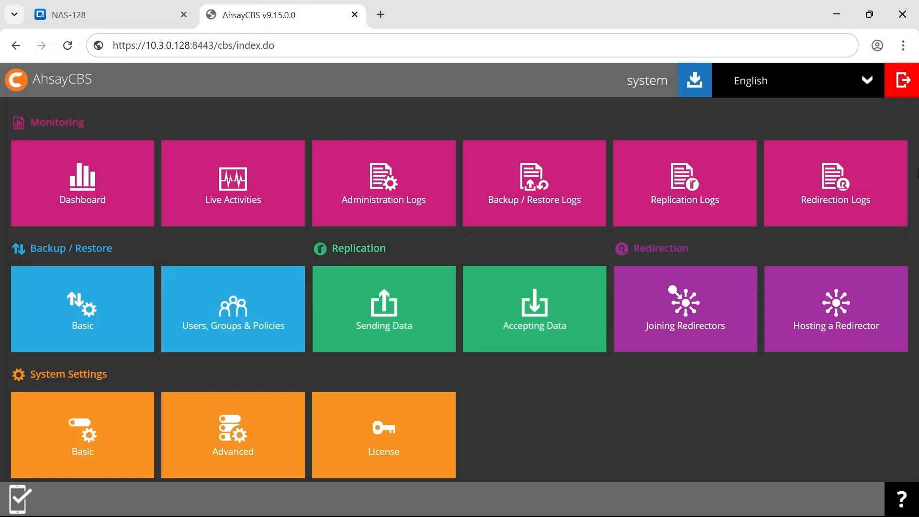
text(docker stop cbs)
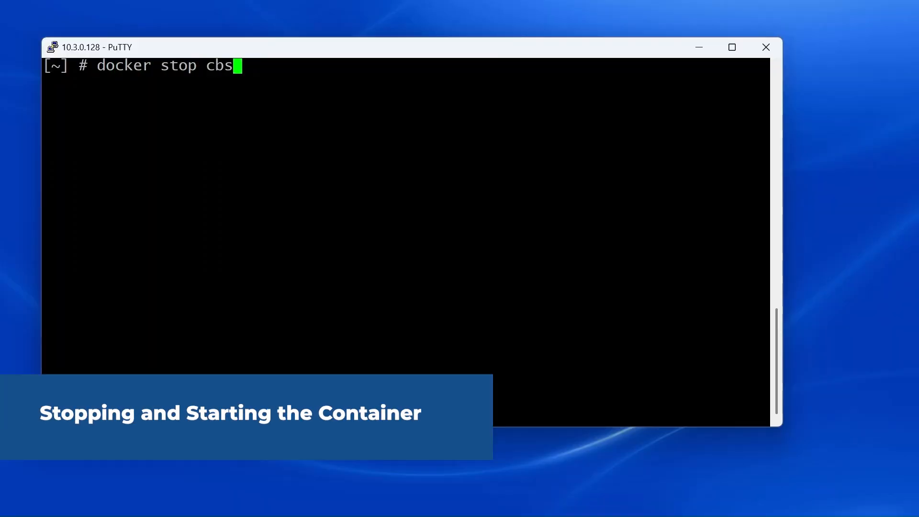
text(91500)
key(Return)
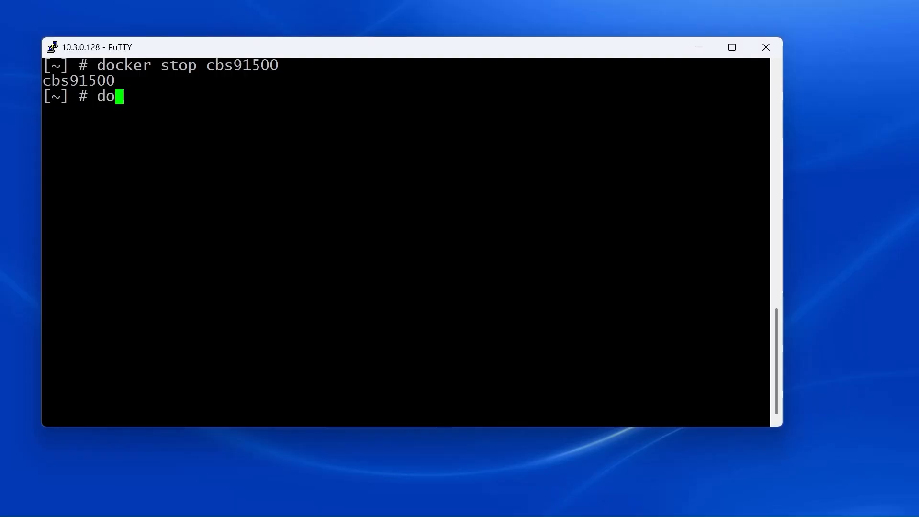
Step: Restart the cbs91500 container with docker start cbs91500
text(cker start)
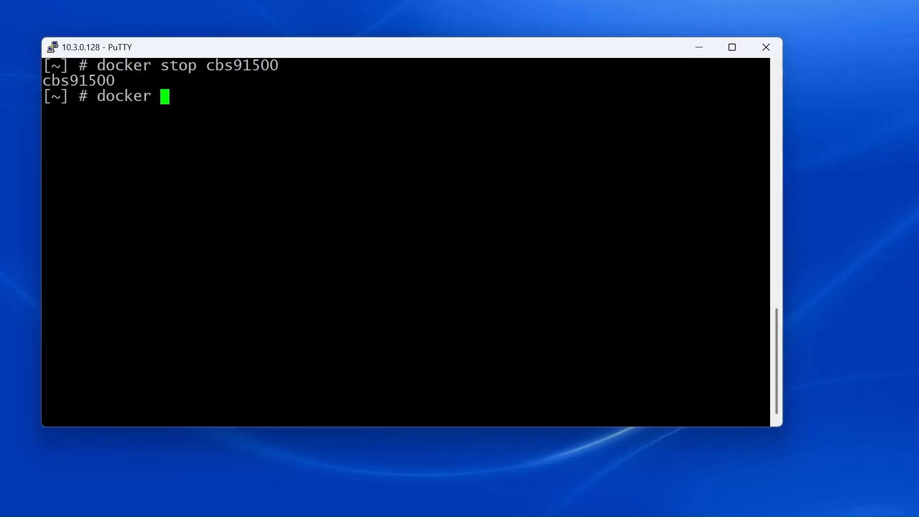
text( cbs91500)
key(Return)
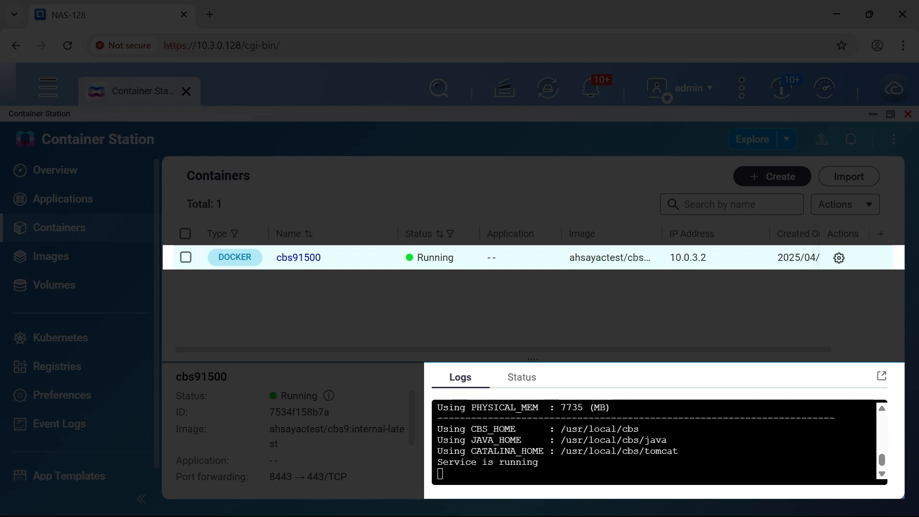
Step: Stop and remove cbs91500, then run cbs91500-recreate mapping ports 8082:80 and 8444:443
text(docker stop cbs91)
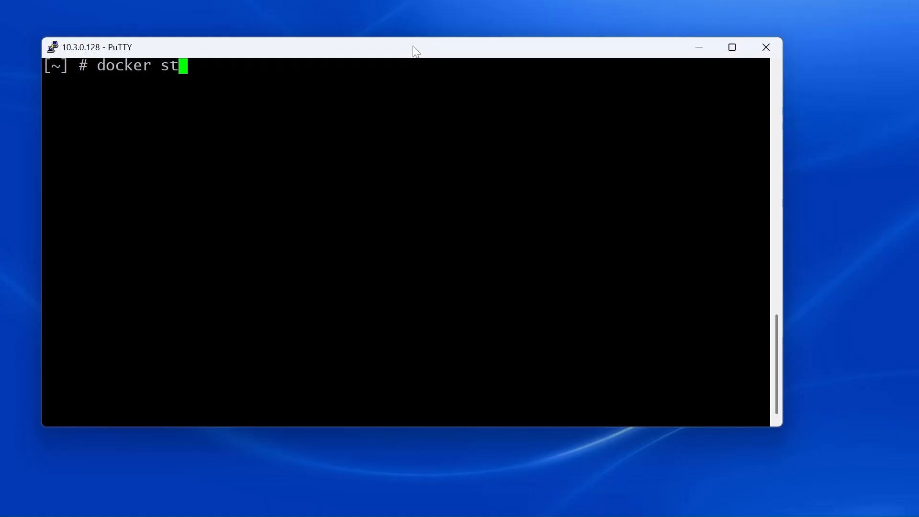
text(500)
key(Return)
text(docker rm)
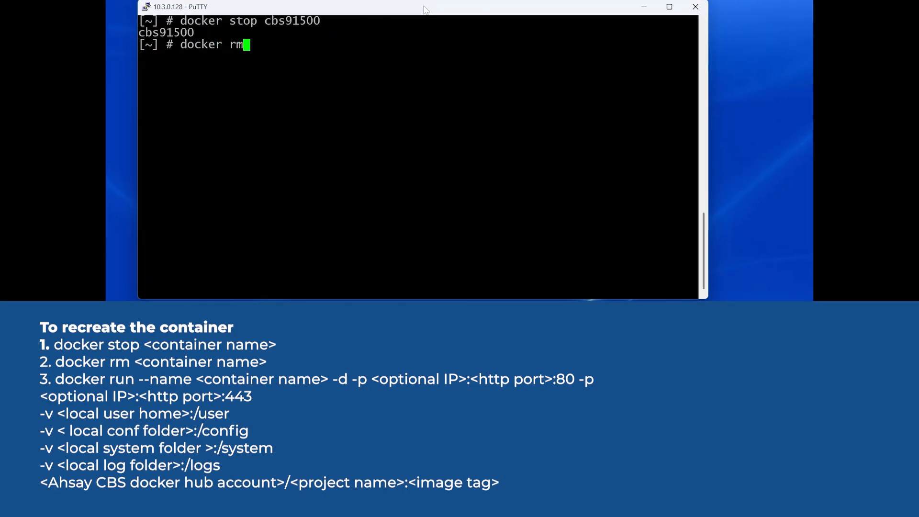
text( cbs91500)
key(Return)
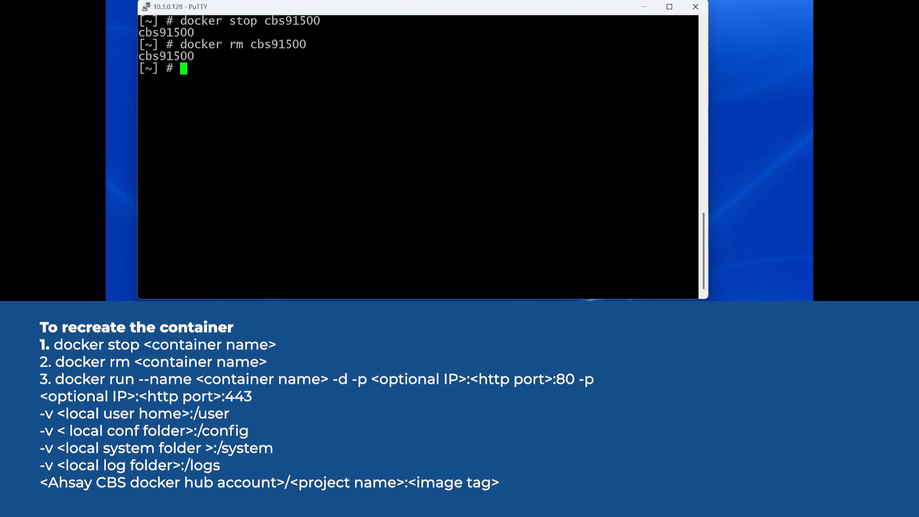
key(shift+Insert)
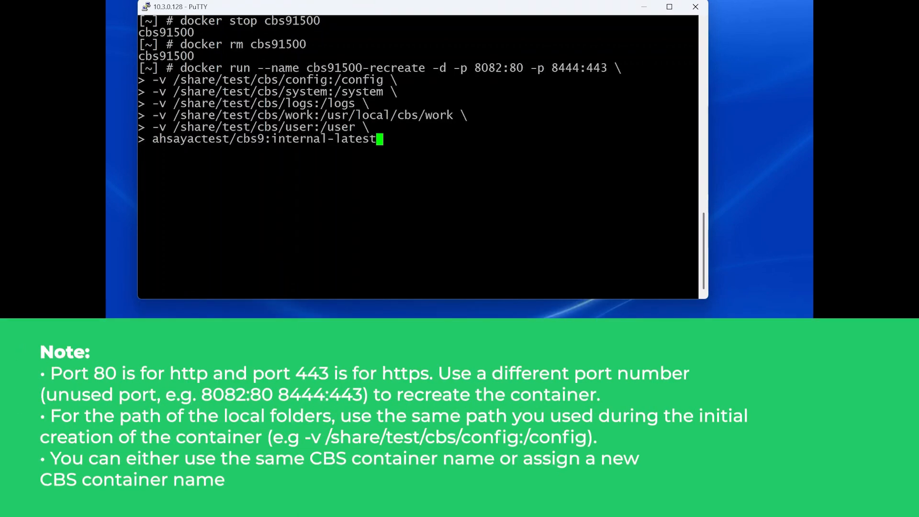
key(Return)
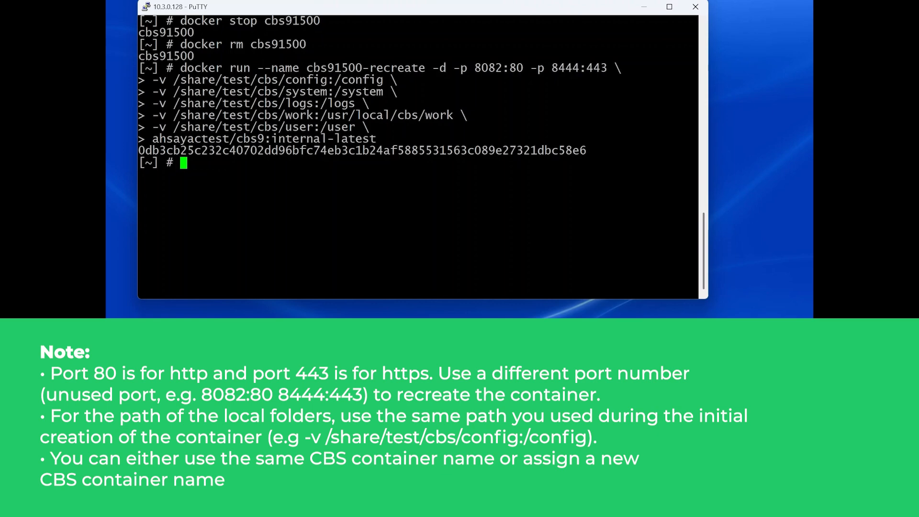
text(system)
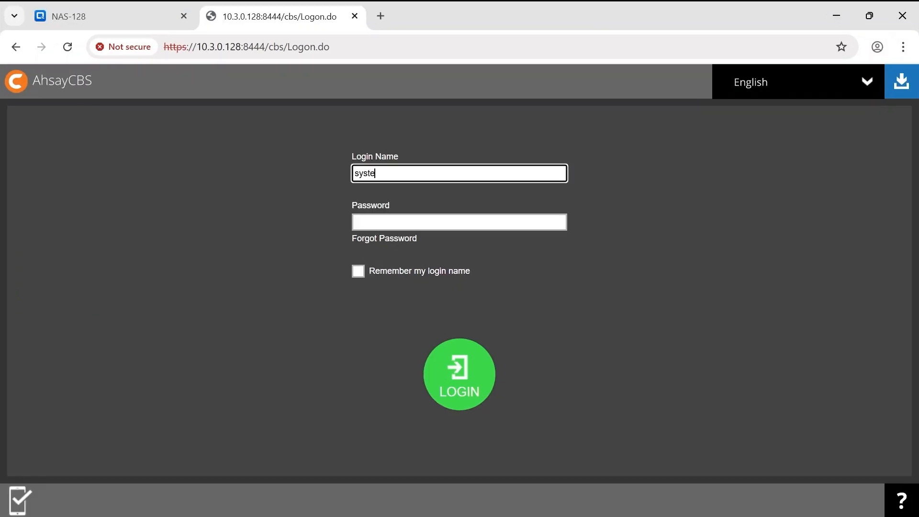
key(Tab)
text(system)
key(Return)
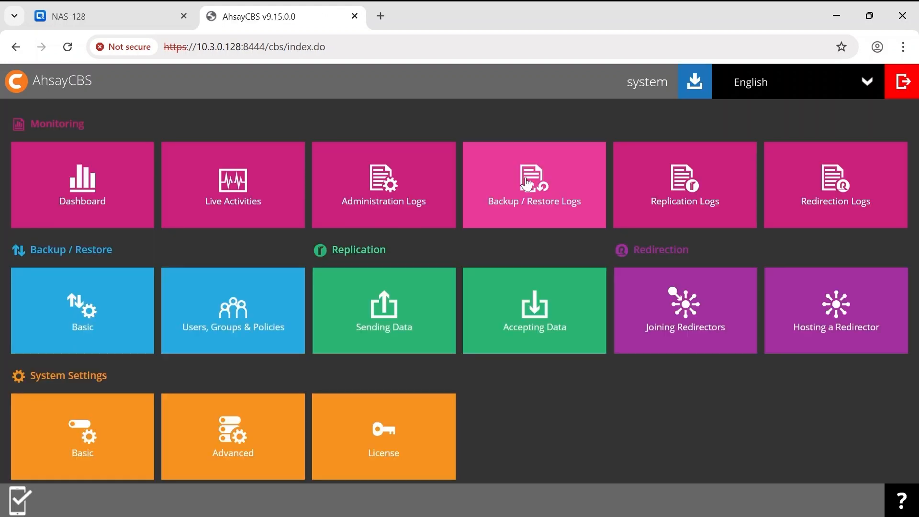